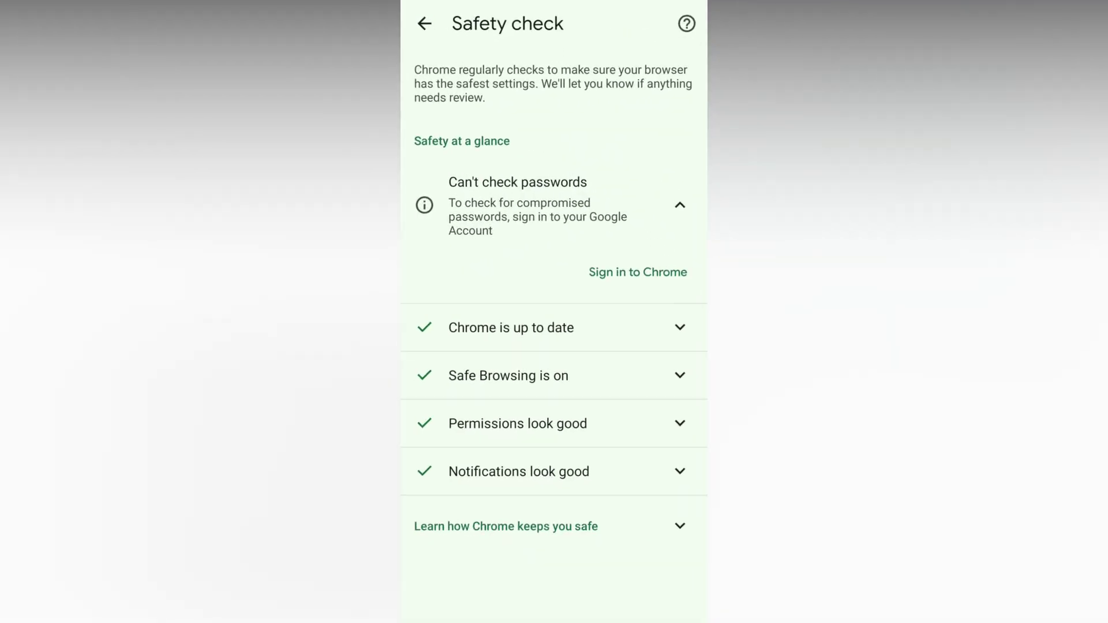
# On the Safety check page, expand the update, Safe Browsing and permissions details, collapsing Safe Browsing
pyautogui.click(575, 451)
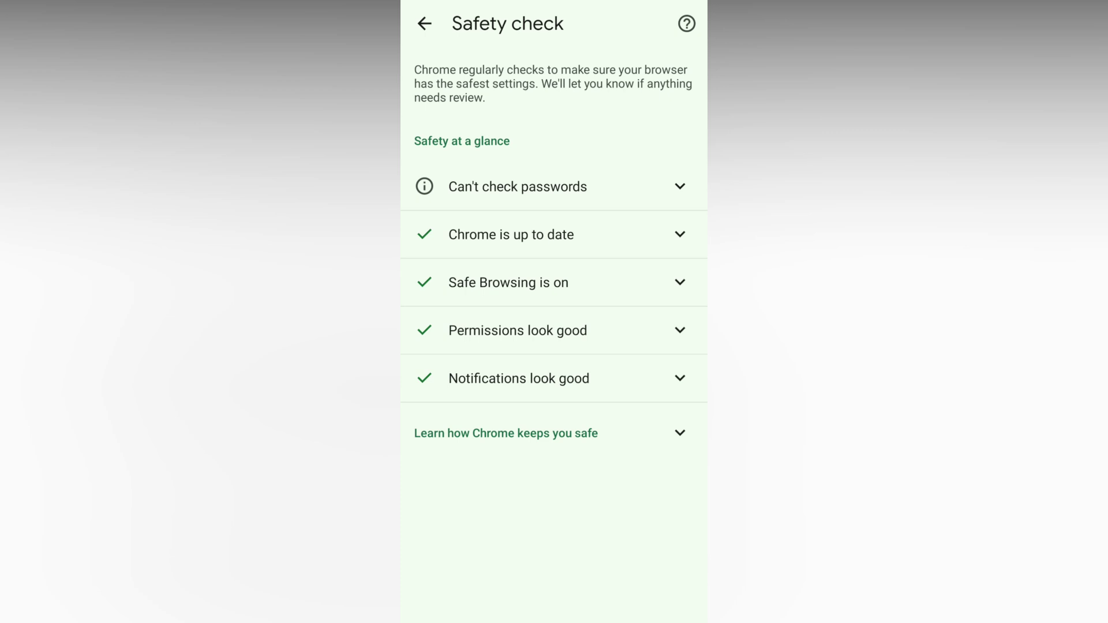
pyautogui.click(660, 233)
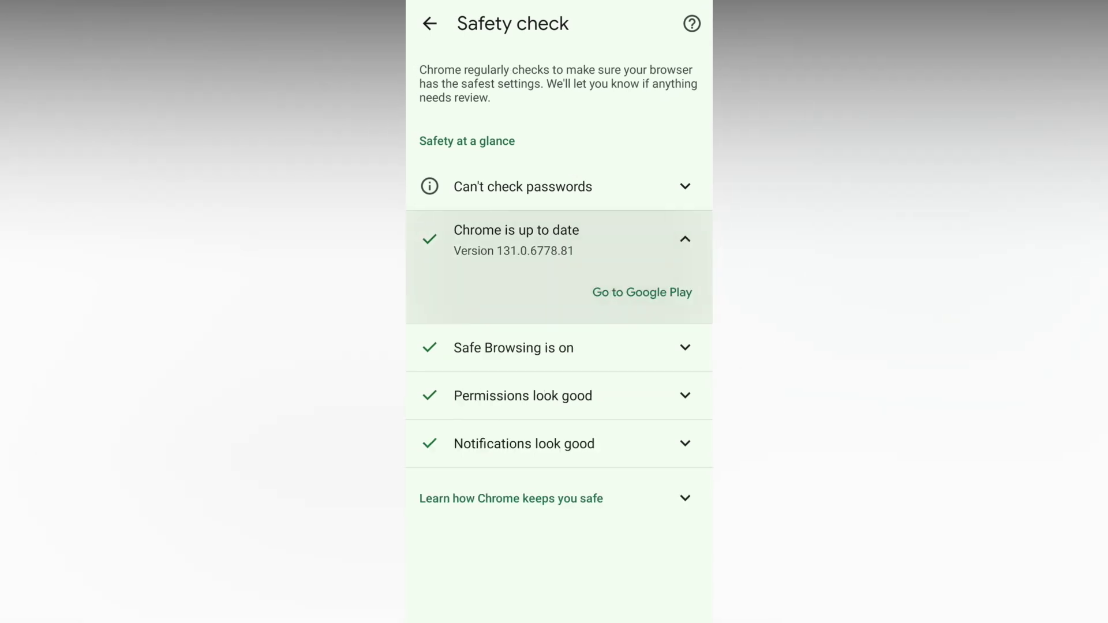
pyautogui.click(692, 223)
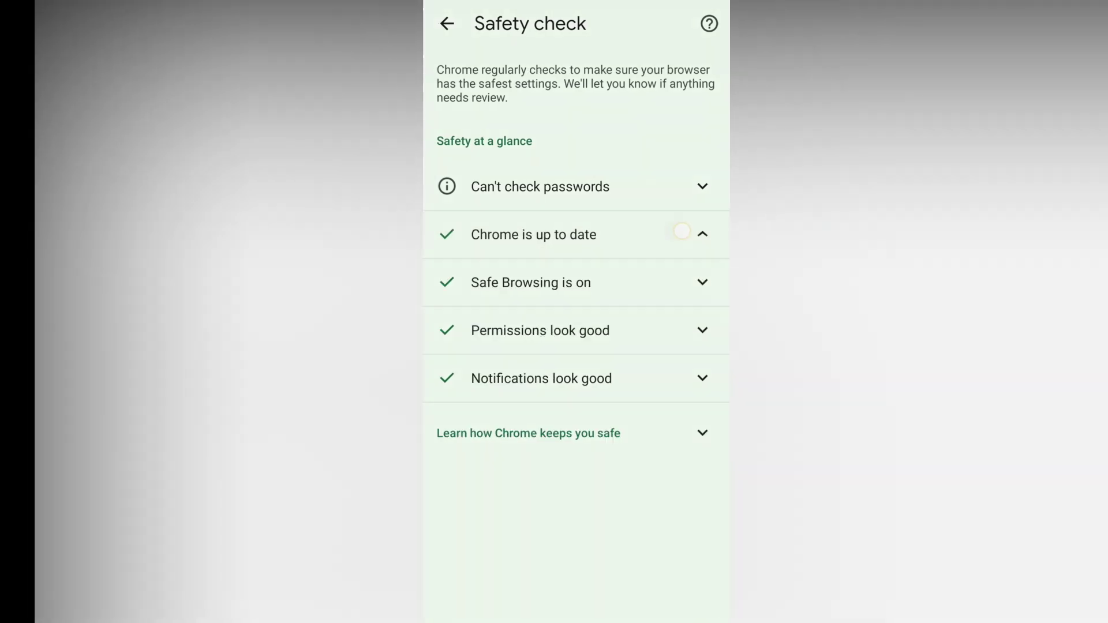
pyautogui.click(679, 285)
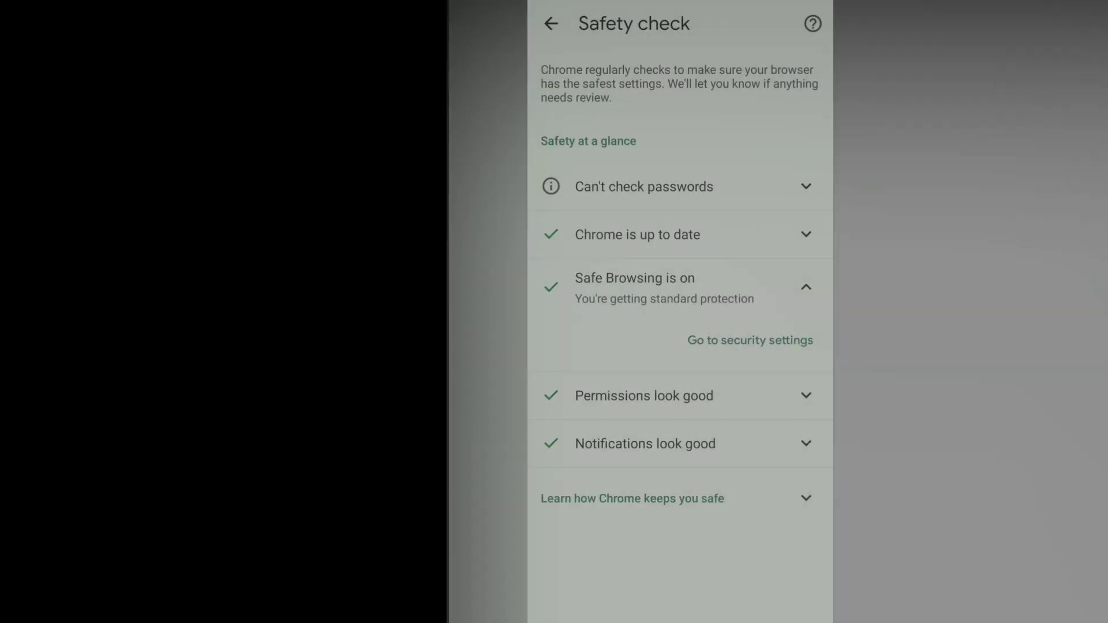
pyautogui.click(744, 284)
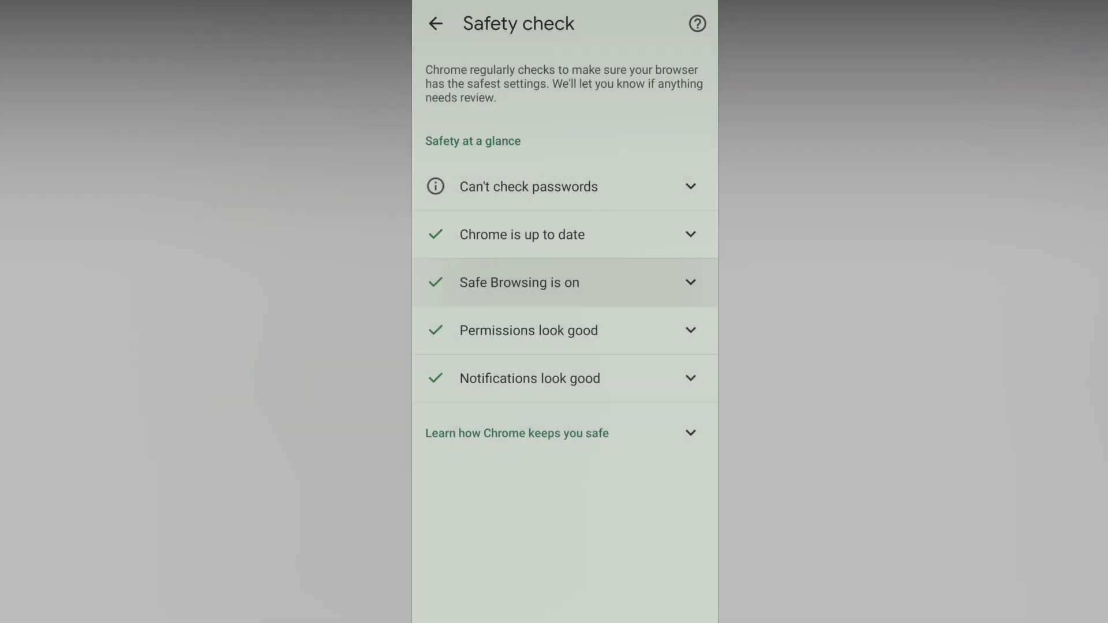
pyautogui.click(644, 330)
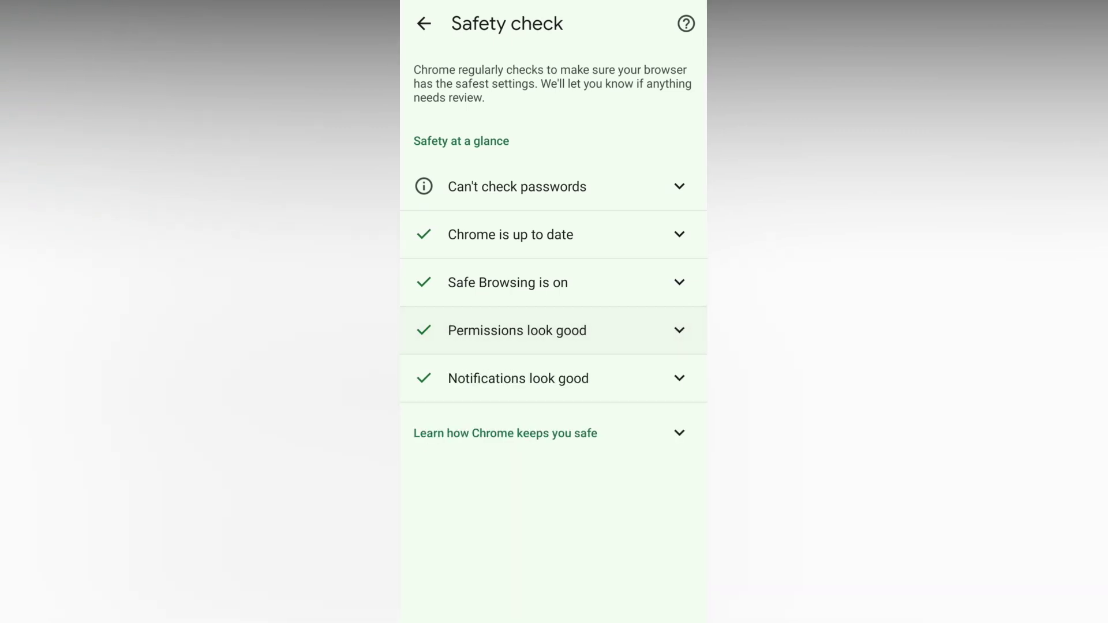
# Expand the Notifications details, then briefly show why passwords can't be checked
pyautogui.click(517, 378)
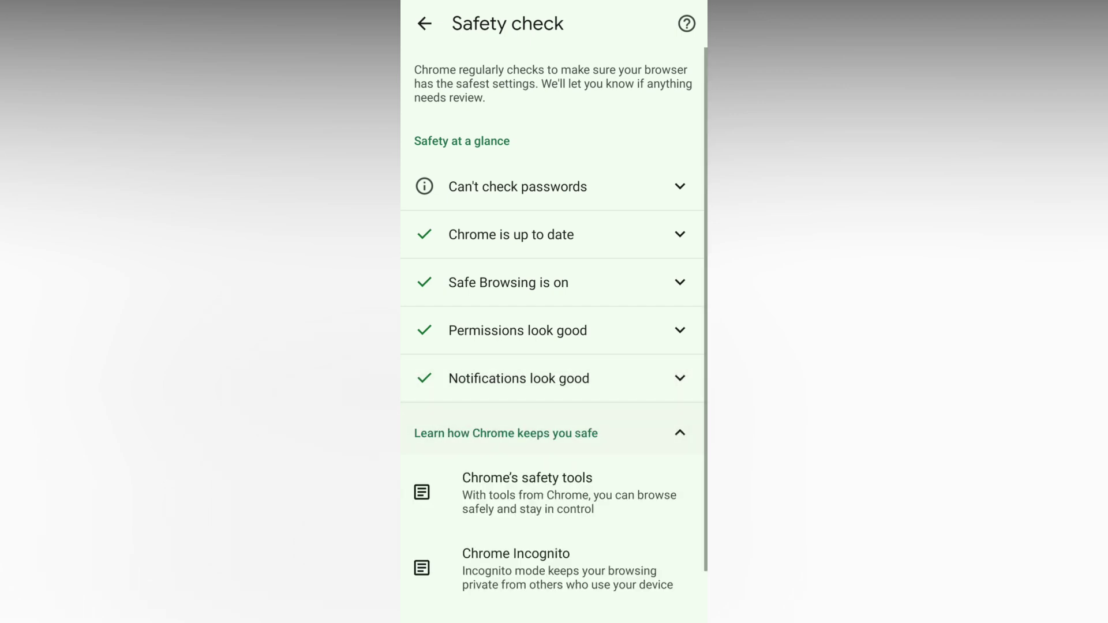
pyautogui.click(518, 186)
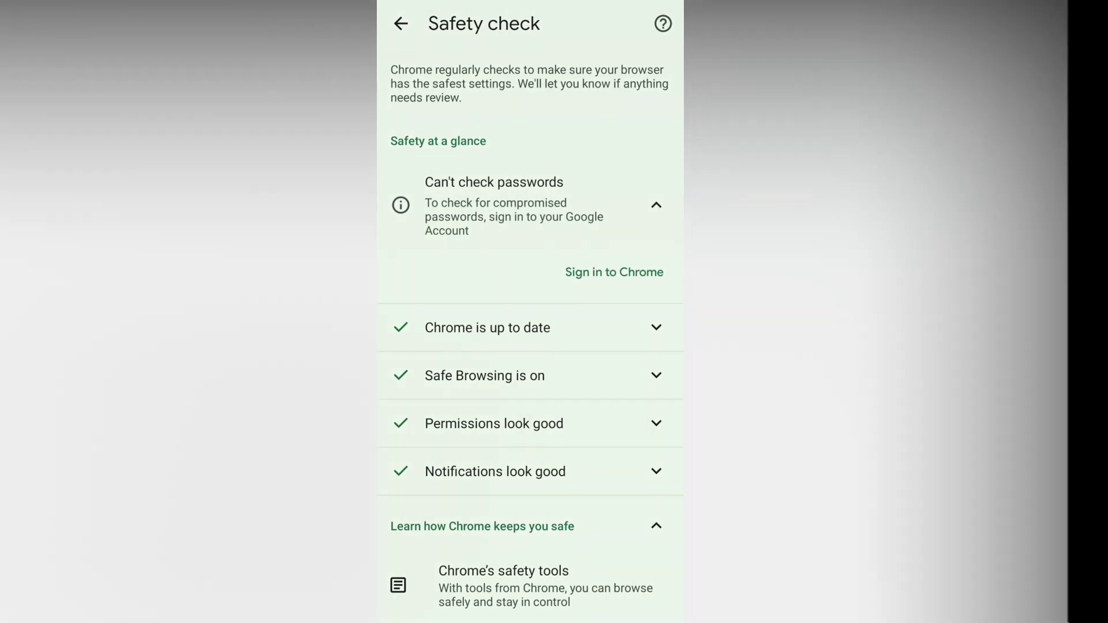
pyautogui.click(517, 186)
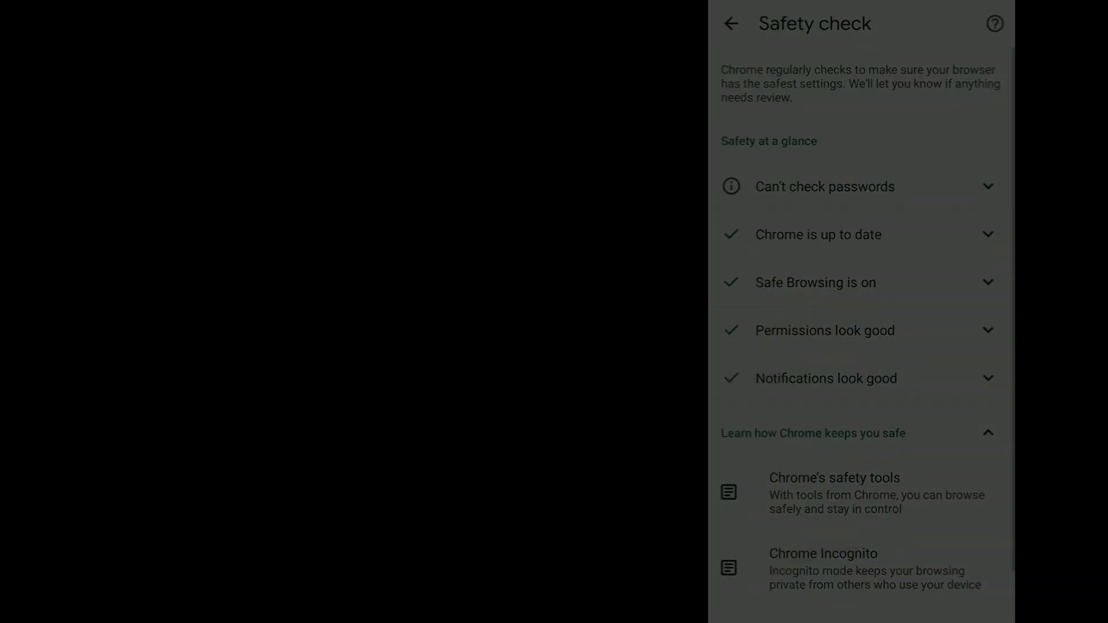